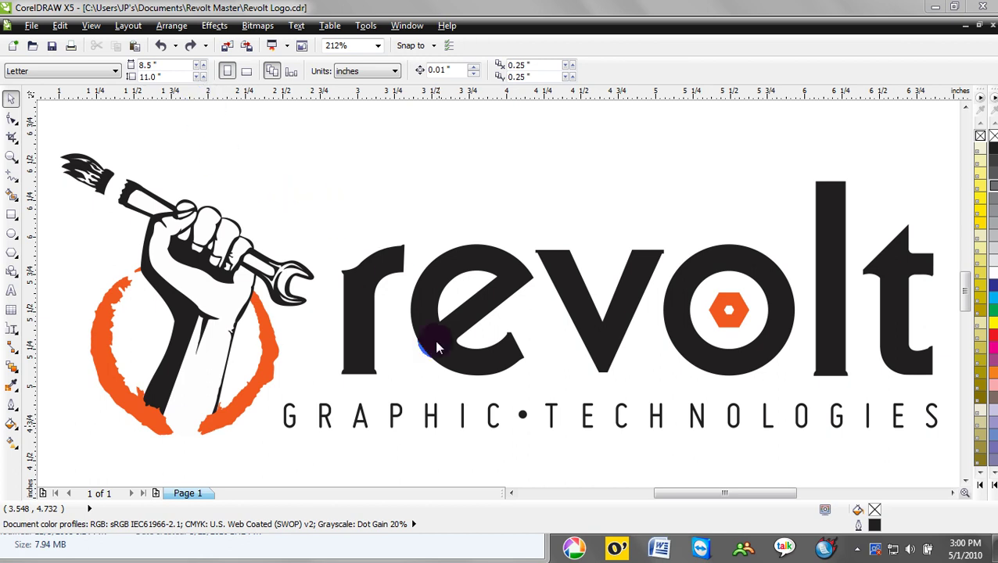
# Step: Zoom out from 212% to 100% so the whole page and Revolt logo are visible
pyautogui.scroll(-2, 517, 356)
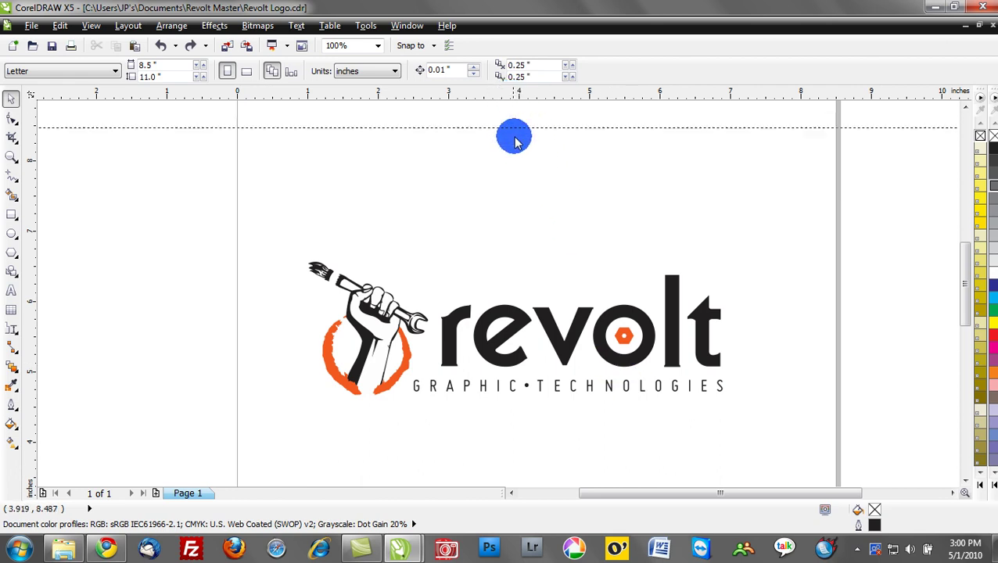
# Step: Place horizontal guidelines at the logo's top and bottom and vertical guidelines at its left and right edges
pyautogui.moveTo(540, 252); pyautogui.dragTo(541, 261)
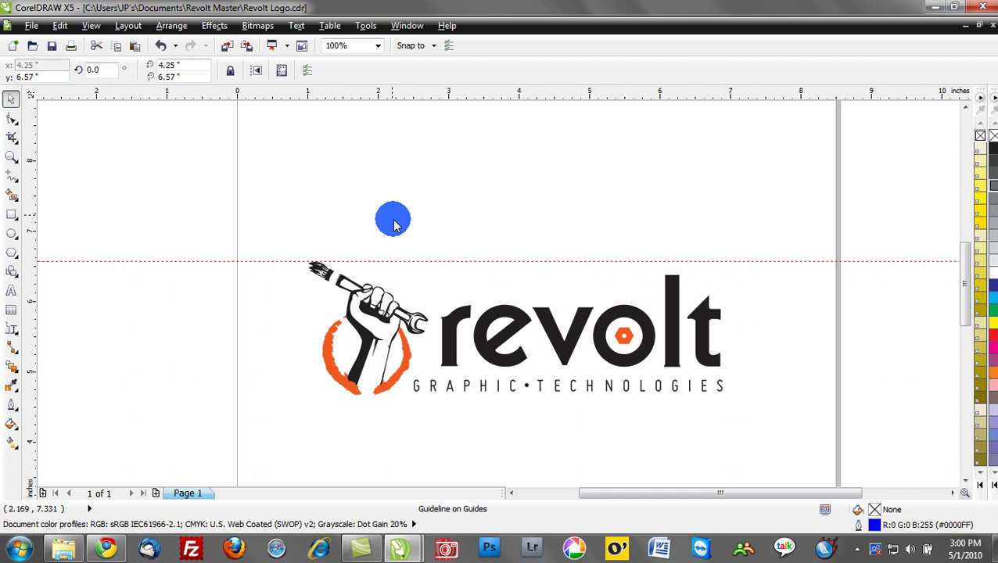
pyautogui.moveTo(416, 362); pyautogui.dragTo(417, 396)
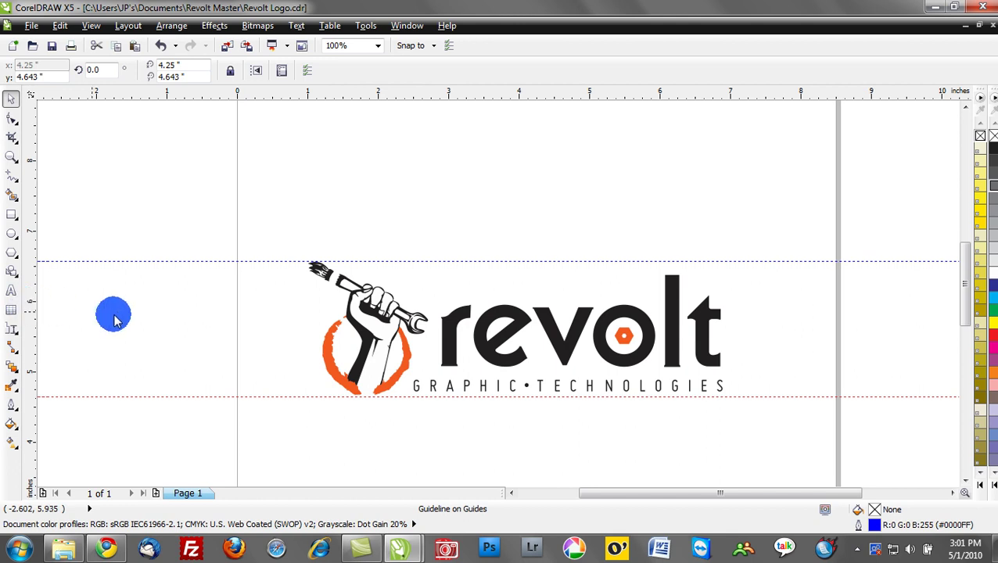
pyautogui.moveTo(282, 344); pyautogui.dragTo(310, 340)
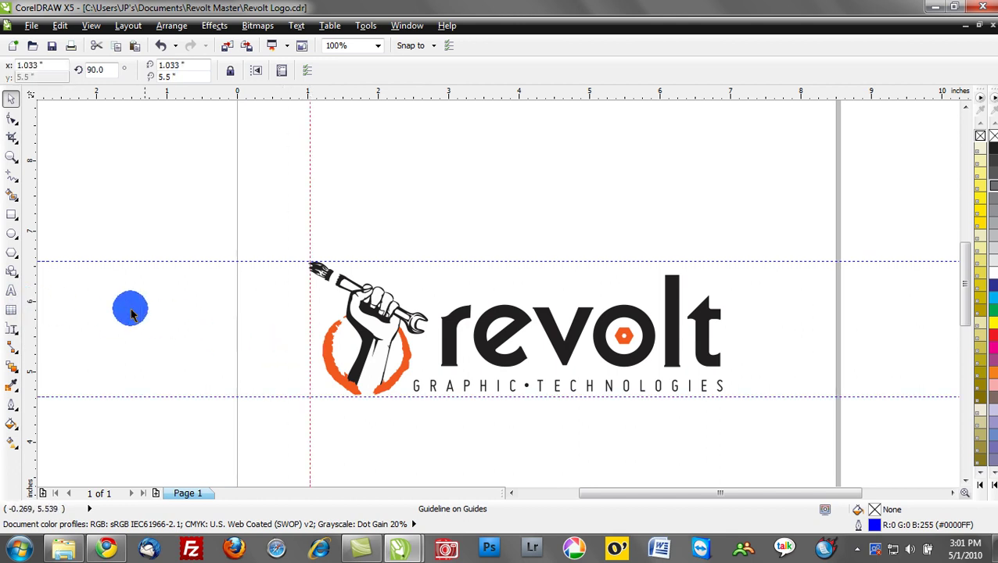
pyautogui.moveTo(31, 301); pyautogui.dragTo(720, 371)
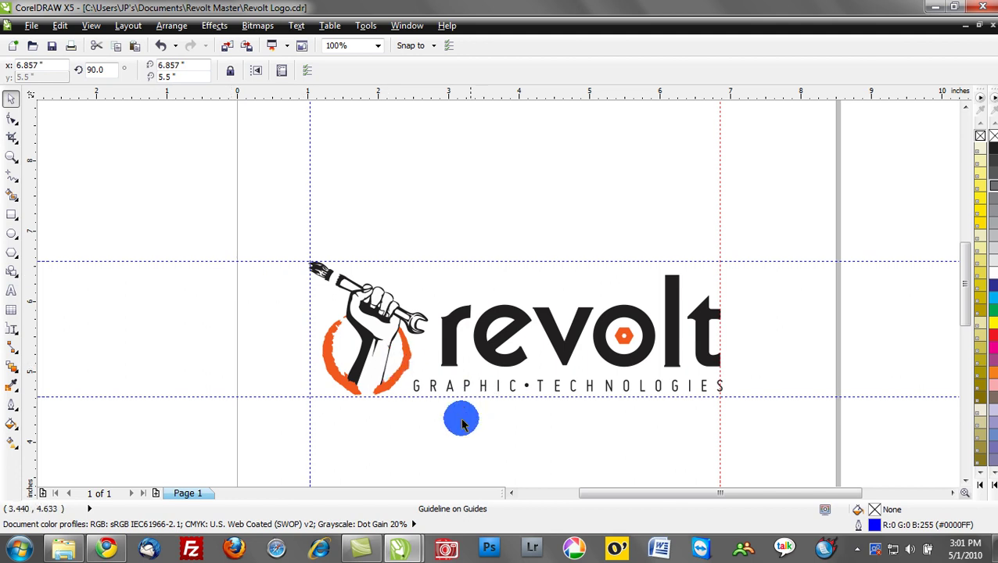
# Step: Select the Horizontal or Vertical Dimension tool from the dimension flyout
pyautogui.click(17, 330)
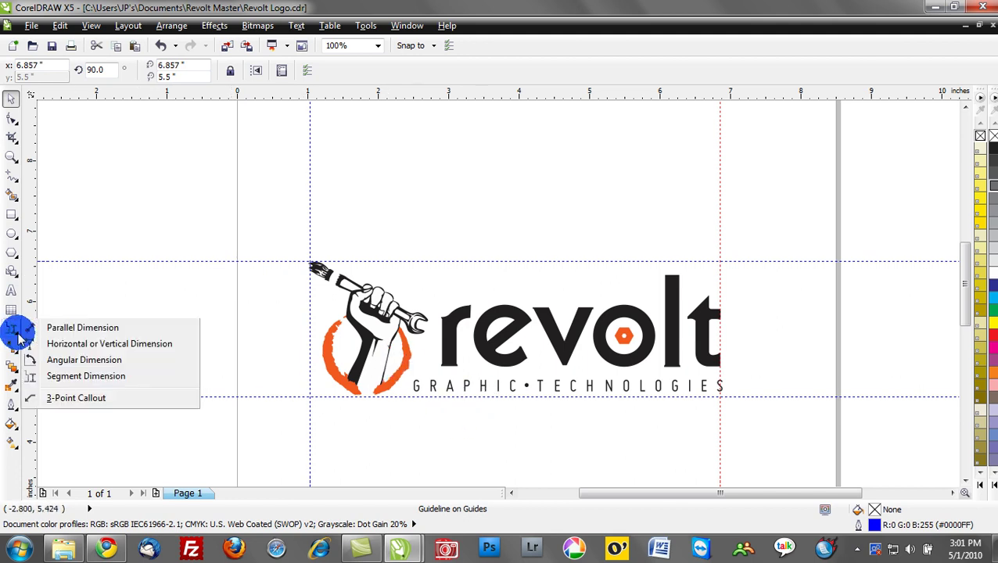
pyautogui.click(156, 345)
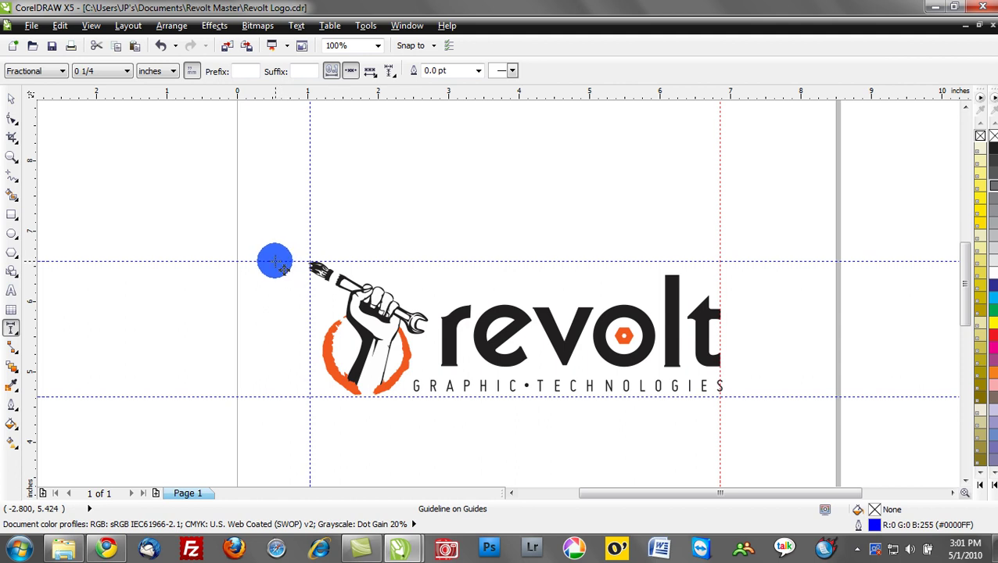
# Step: Draw a 2-inch vertical dimension from the top to the bottom guideline, left of the logo
pyautogui.press('Escape')
pyautogui.moveTo(279, 262); pyautogui.dragTo(279, 398)
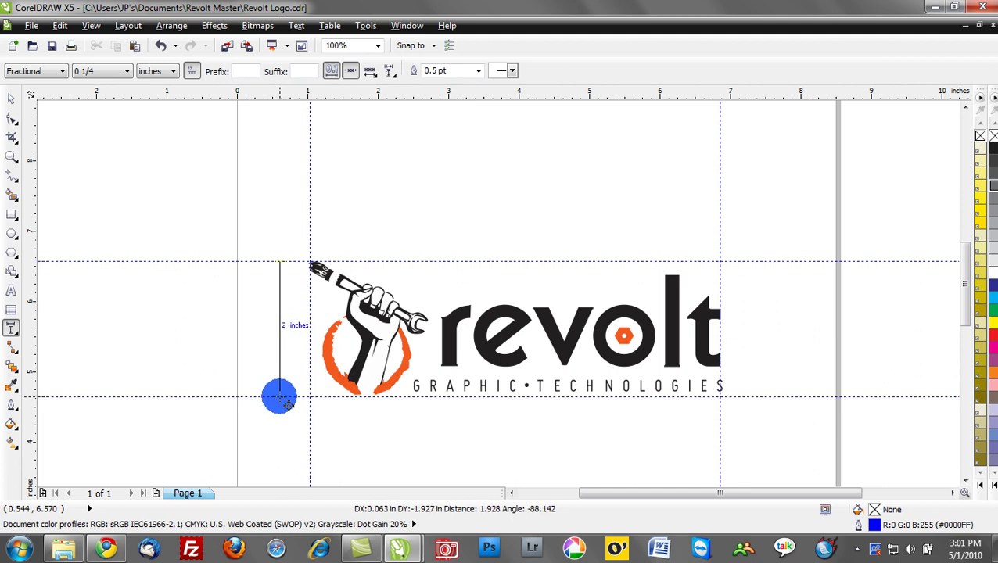
pyautogui.moveTo(279, 398); pyautogui.dragTo(266, 321)
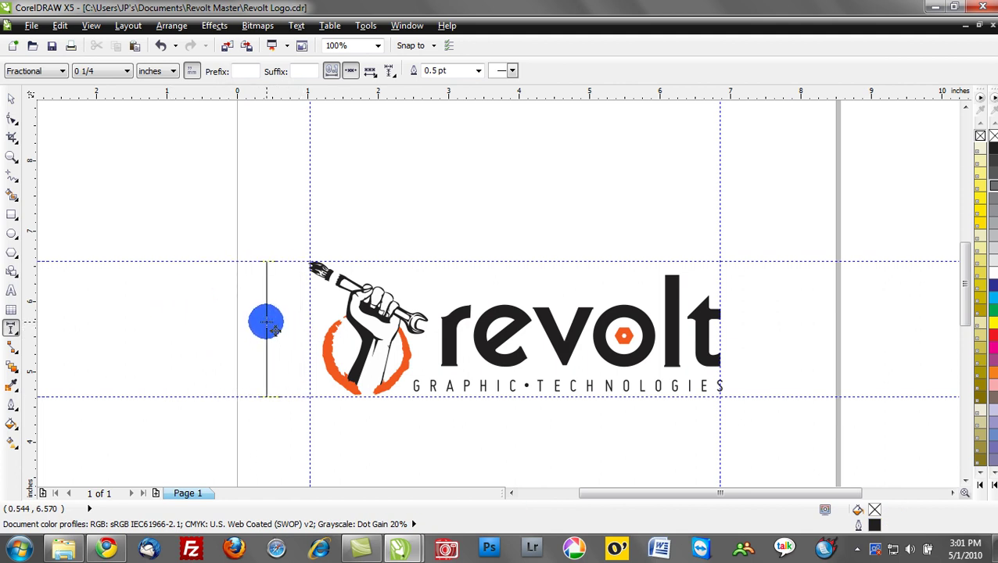
pyautogui.click(266, 322)
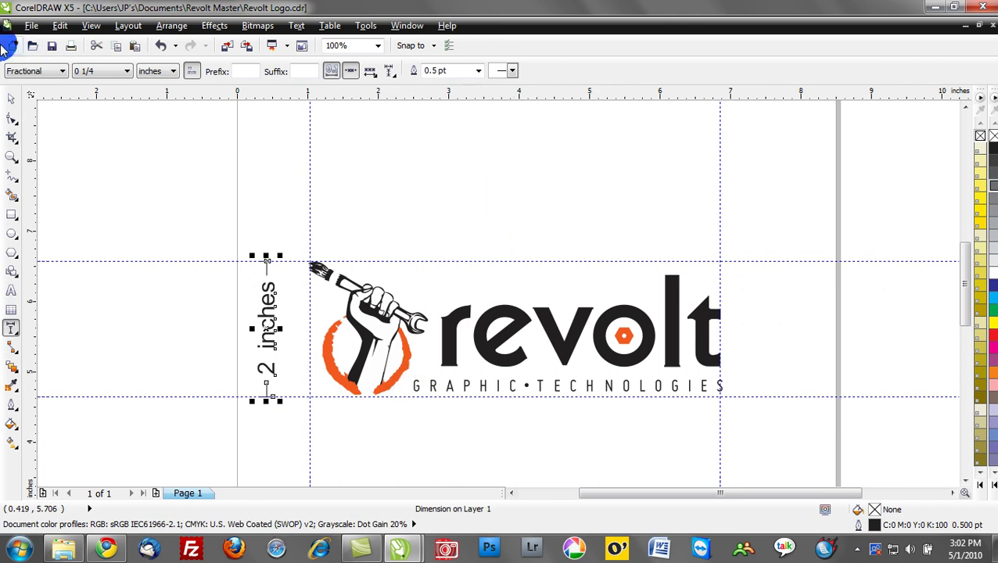
# Step: Switch the vertical dimension to decimal style in millimetres so it reads 48.95 mm
pyautogui.click(63, 71)
pyautogui.click(48, 84)
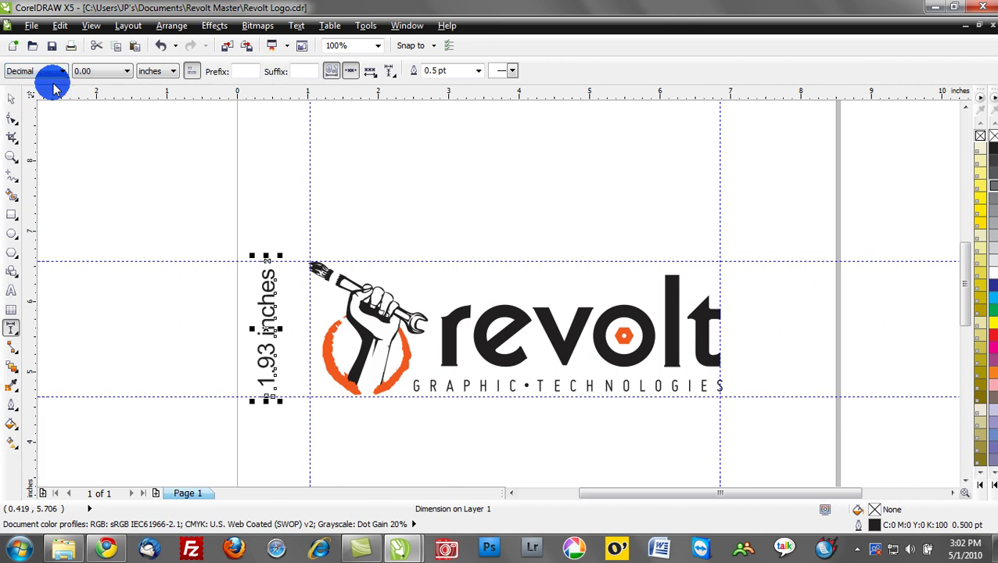
pyautogui.click(173, 71)
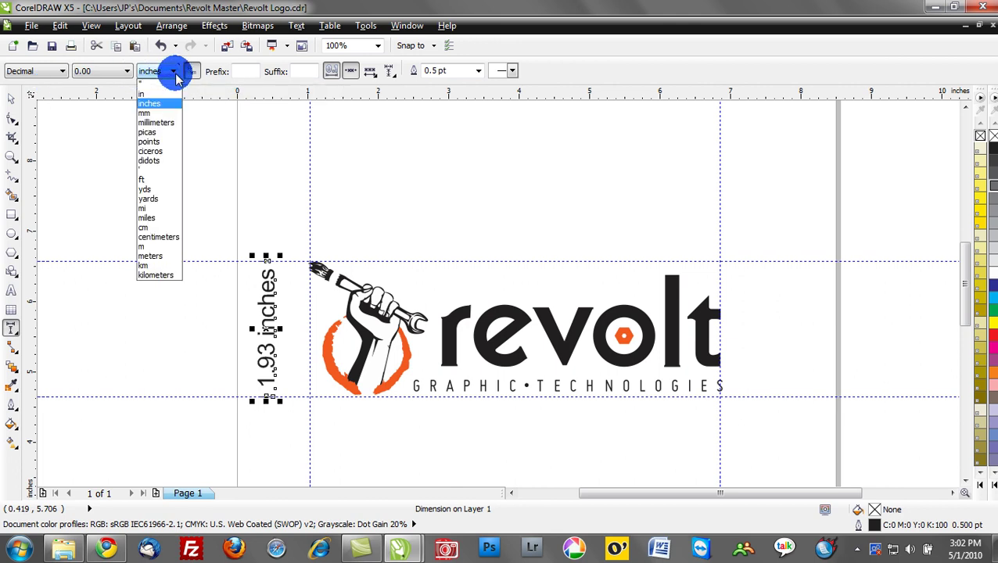
pyautogui.click(174, 114)
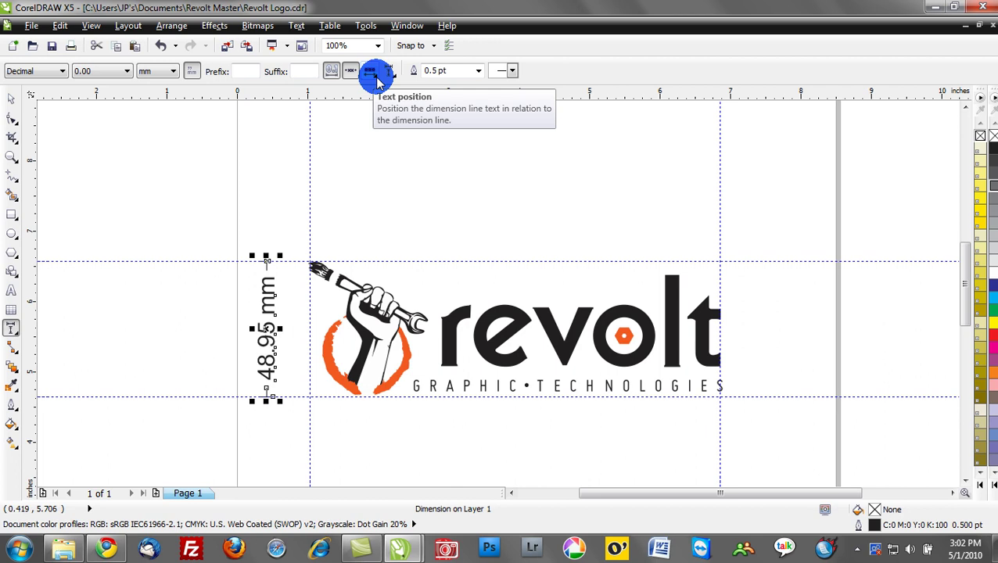
# Step: Cap the dimension line ends with circle arrowheads, then deselect it and zoom to check
pyautogui.click(512, 71)
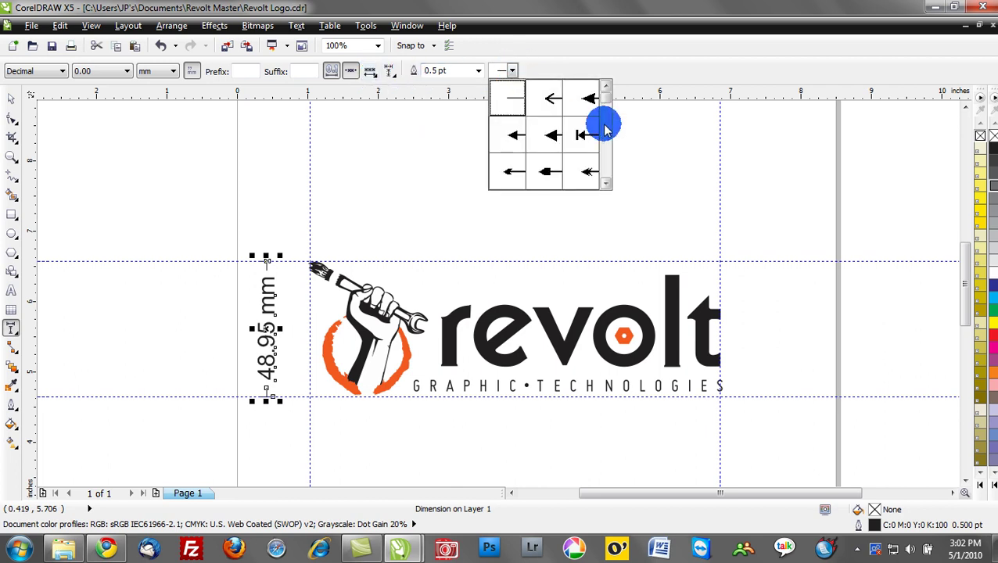
pyautogui.scroll(-6, 606, 133)
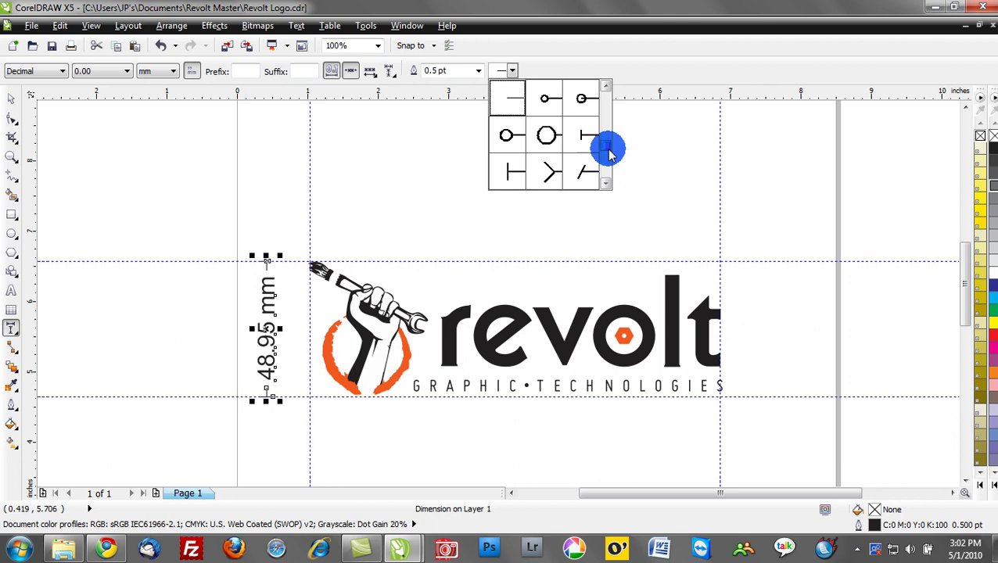
pyautogui.click(551, 136)
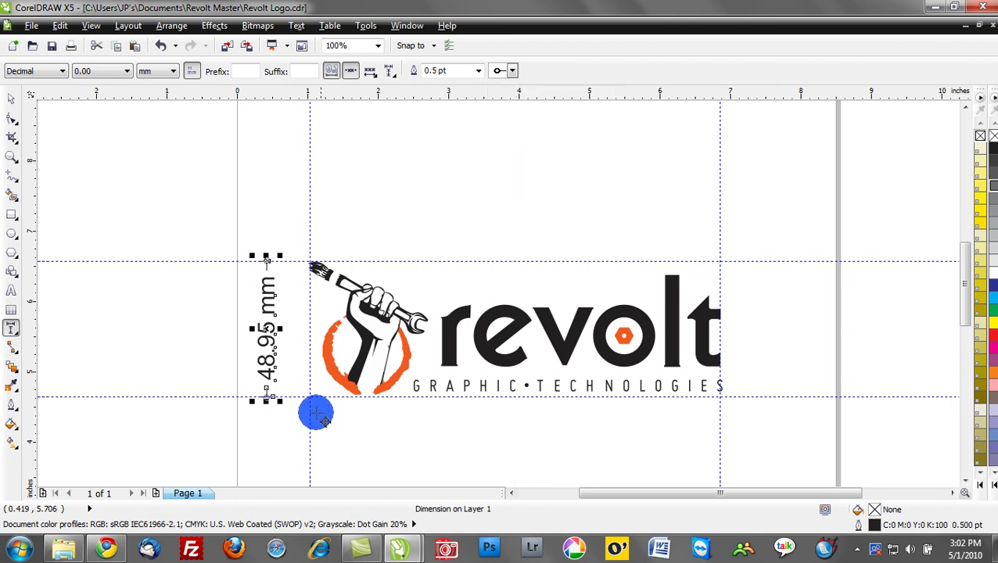
pyautogui.click(10, 100)
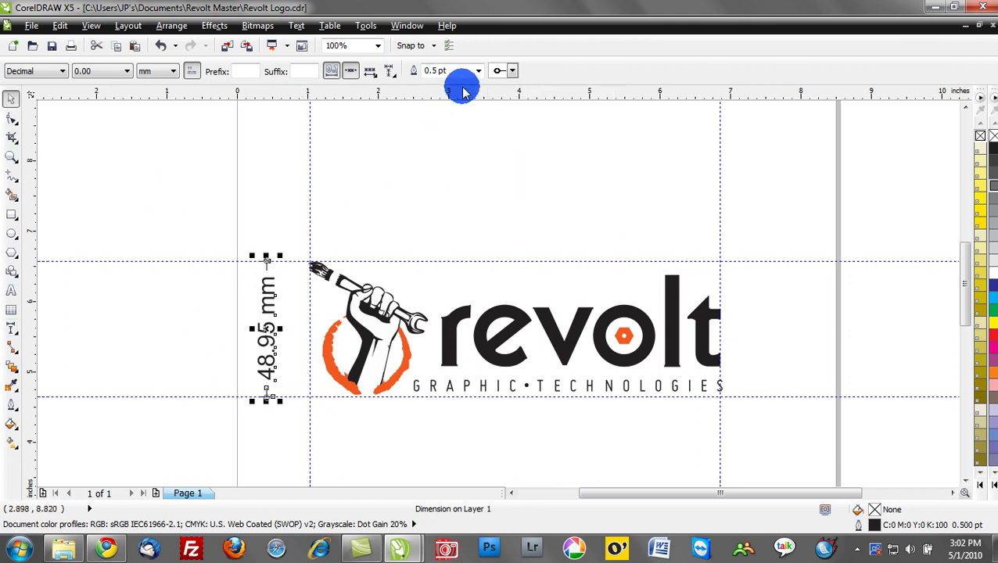
pyautogui.click(314, 436)
pyautogui.scroll(3, 270, 394)
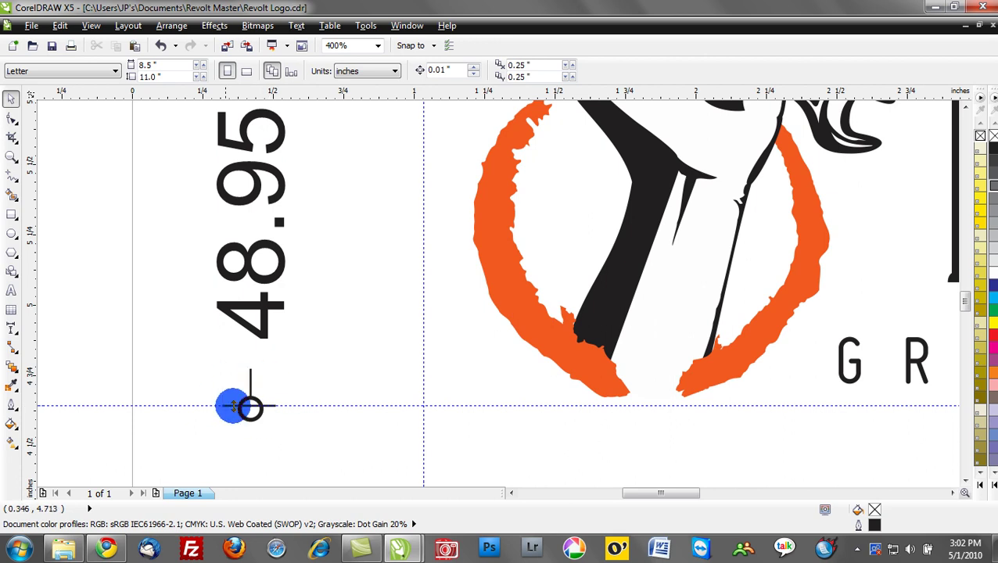
pyautogui.scroll(-2, 250, 405)
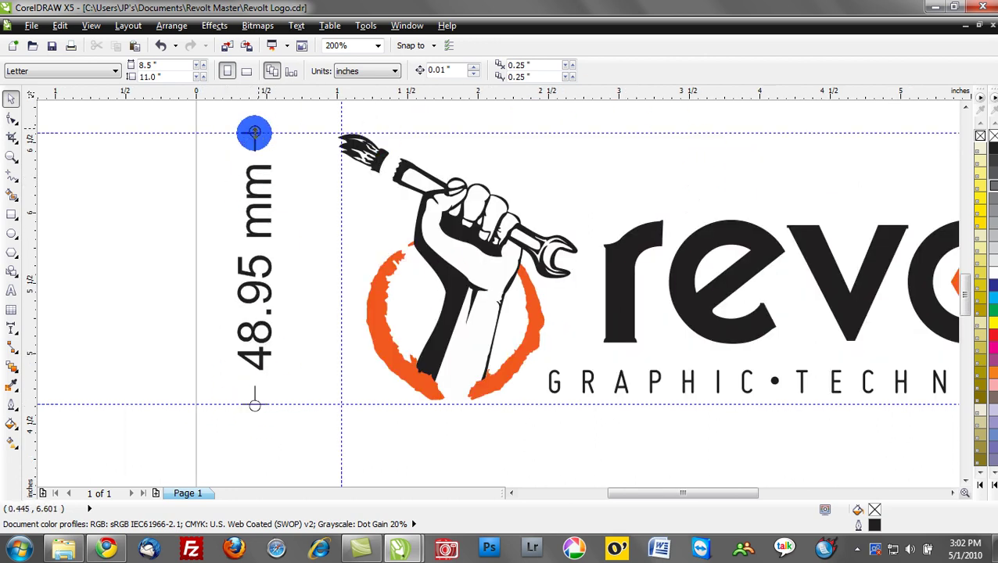
pyautogui.scroll(-1, 539, 298)
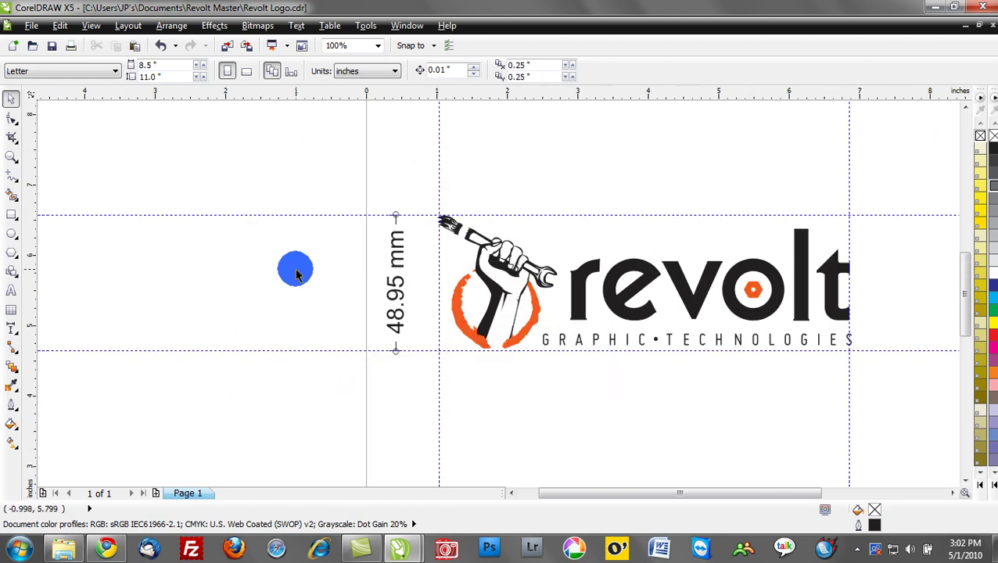
# Step: Draw a 5 3/4 inches horizontal dimension spanning the logo's full width beneath it
pyautogui.click(13, 334)
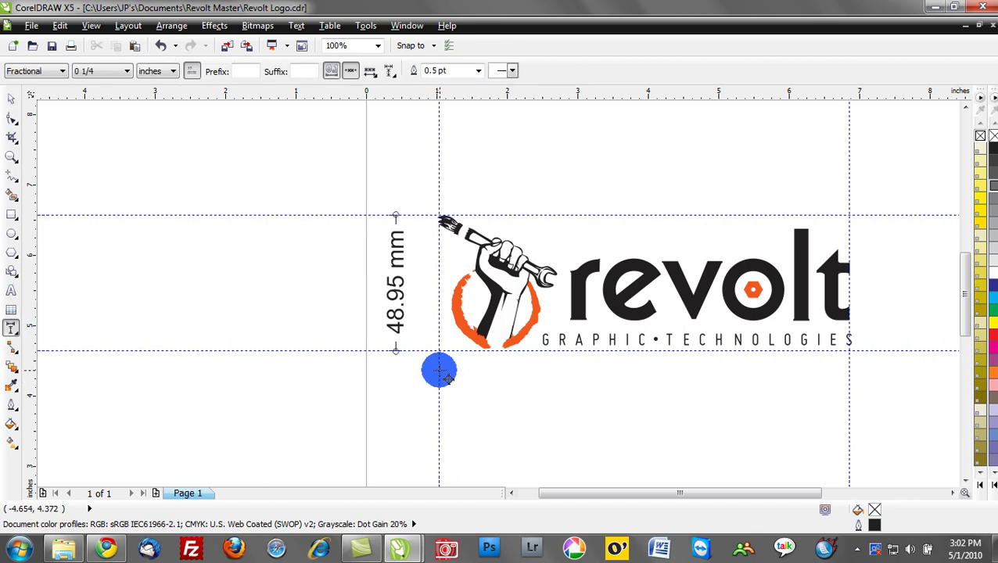
pyautogui.moveTo(439, 375); pyautogui.dragTo(857, 383)
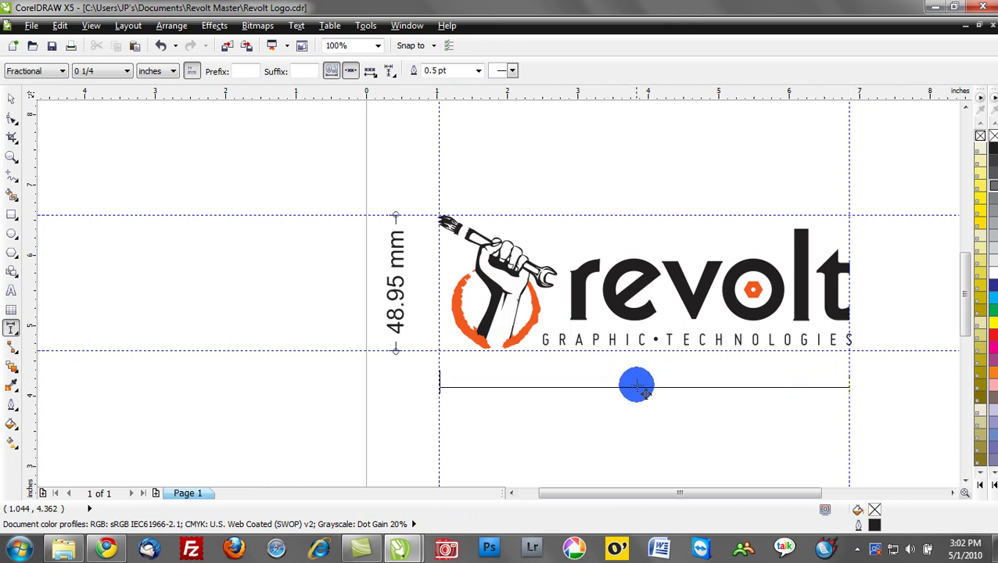
pyautogui.click(637, 382)
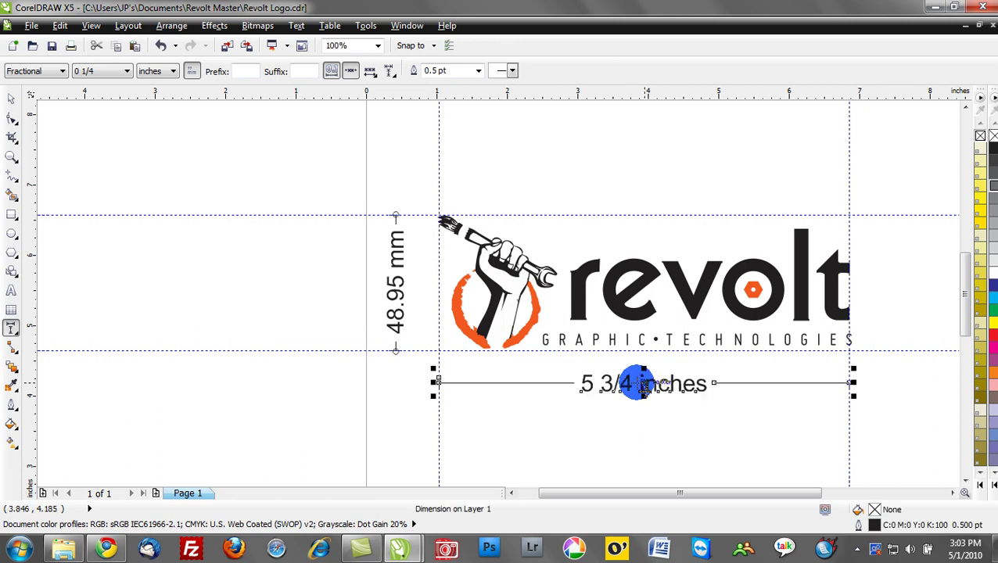
pyautogui.click(14, 96)
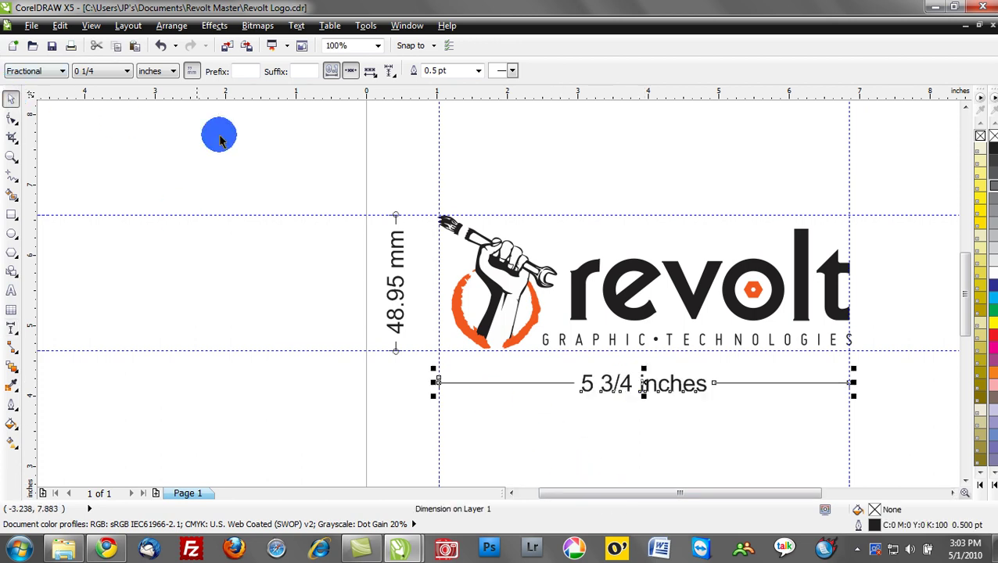
pyautogui.click(216, 136)
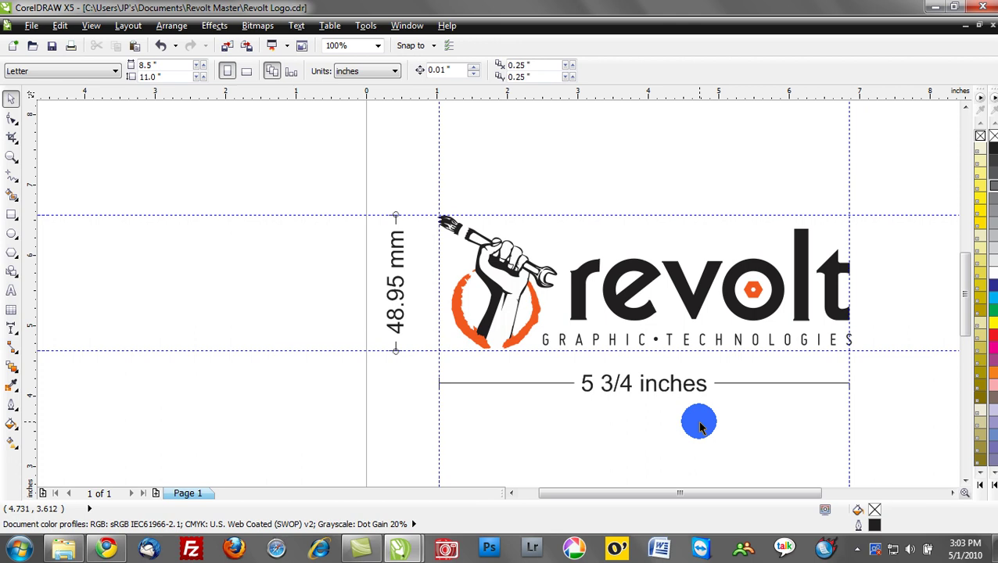
pyautogui.click(16, 330)
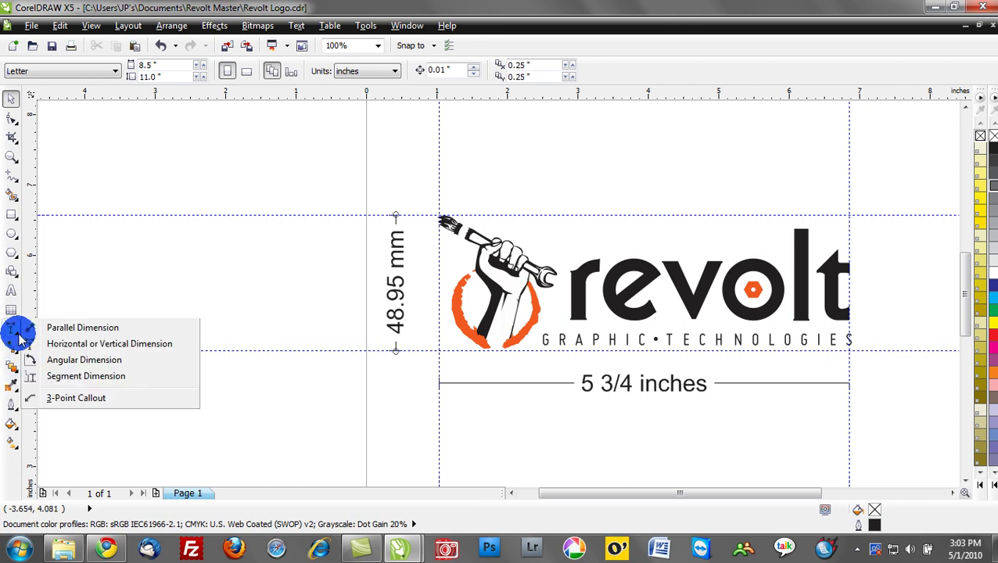
pyautogui.click(96, 400)
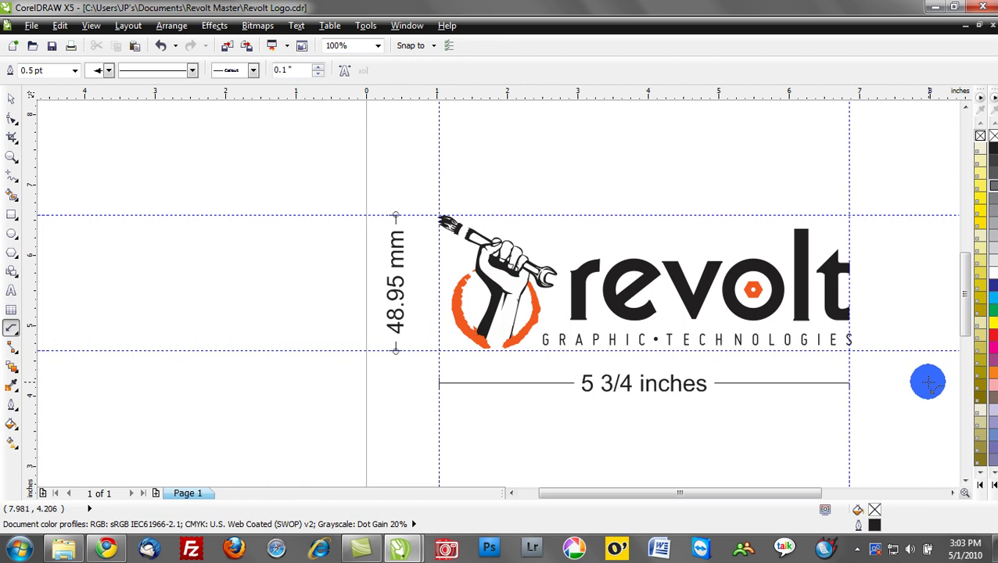
pyautogui.scroll(-1, 934, 382)
pyautogui.scroll(1, 938, 383)
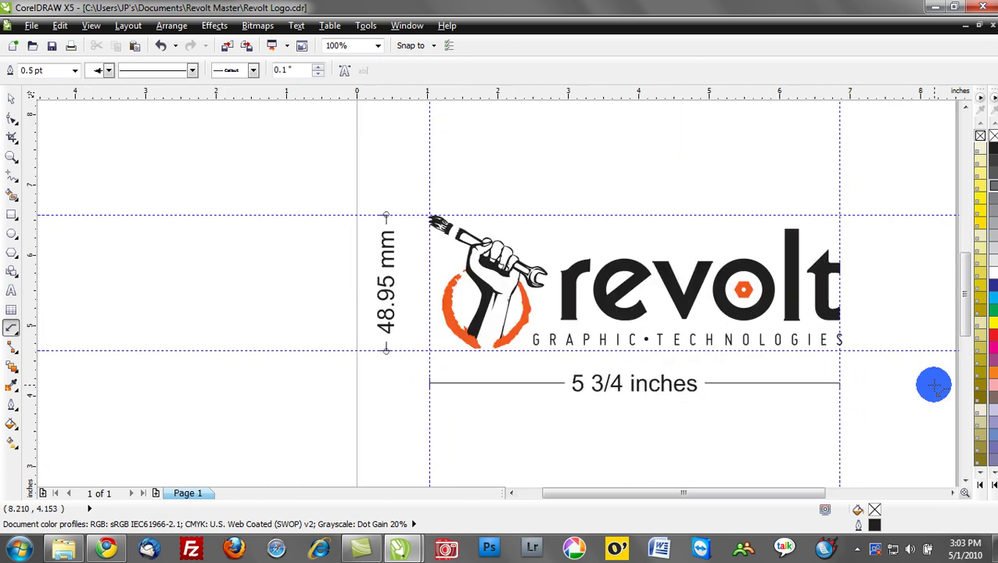
pyautogui.scroll(1, 921, 378)
pyautogui.scroll(-1, 915, 375)
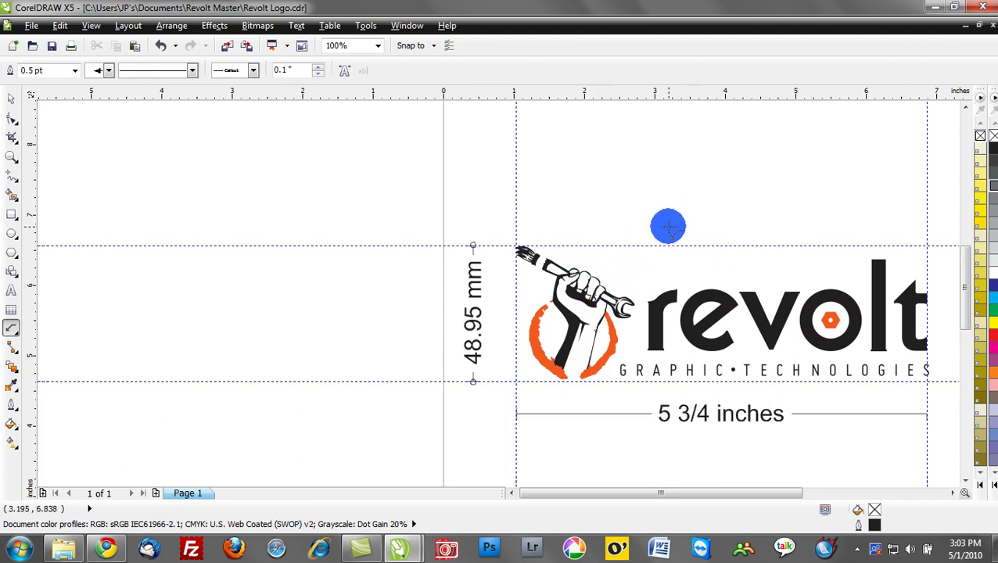
pyautogui.moveTo(667, 227)
pyautogui.mouseDown()
pyautogui.moveTo(610, 245)
pyautogui.moveTo(599, 268)
pyautogui.mouseUp()
pyautogui.click(594, 275)
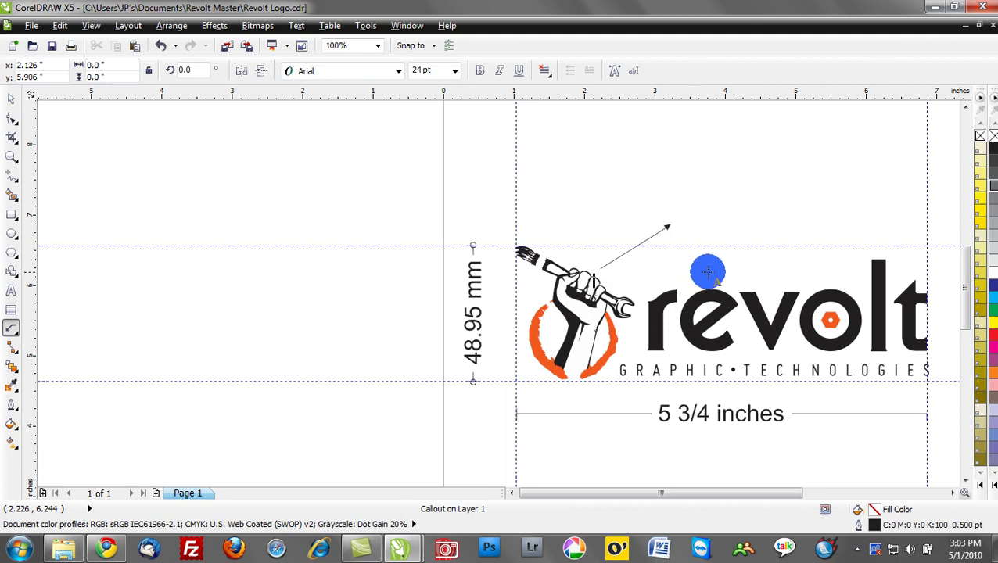
pyautogui.press('Escape')
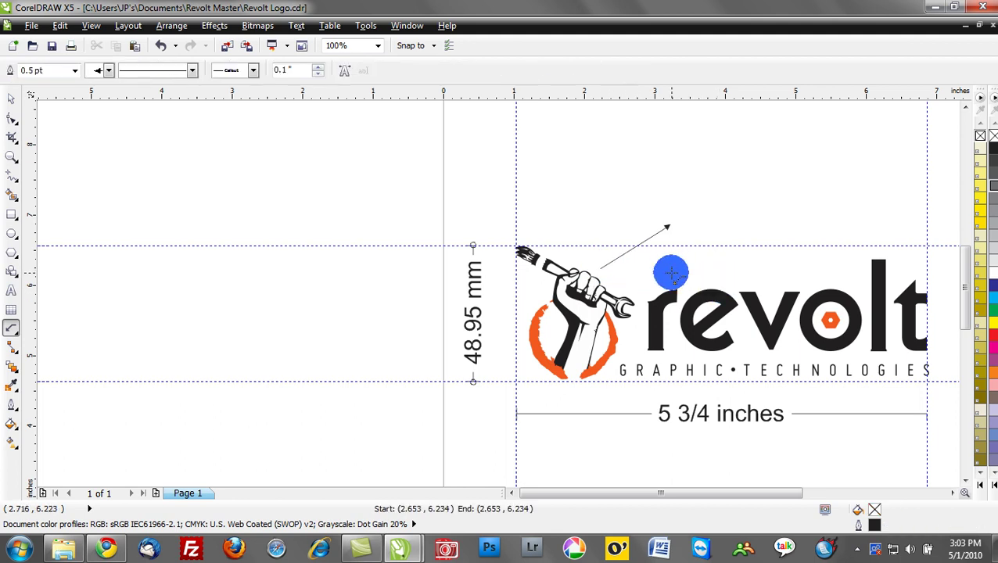
pyautogui.moveTo(635, 271); pyautogui.dragTo(715, 275)
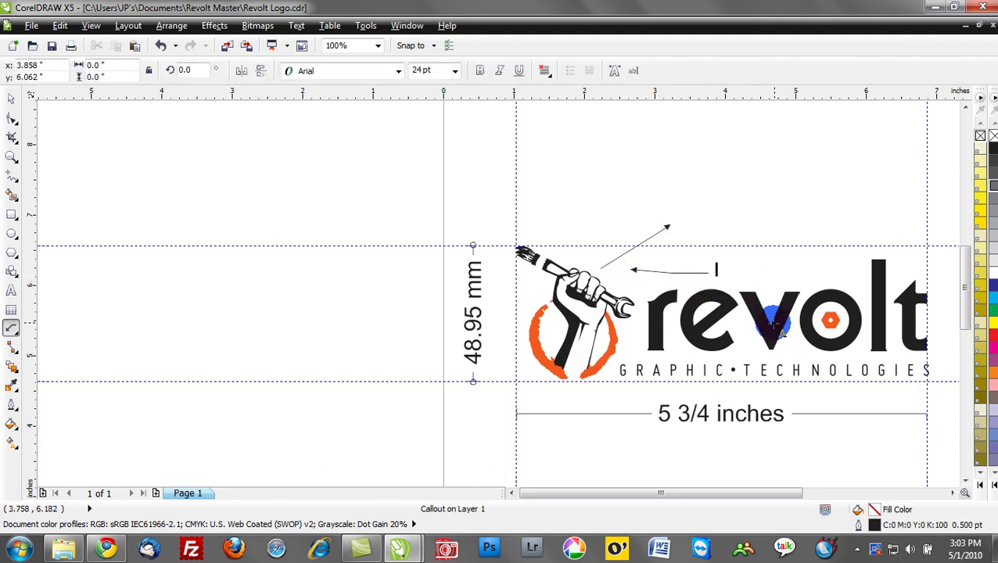
pyautogui.hotkey('ctrl', 'z')
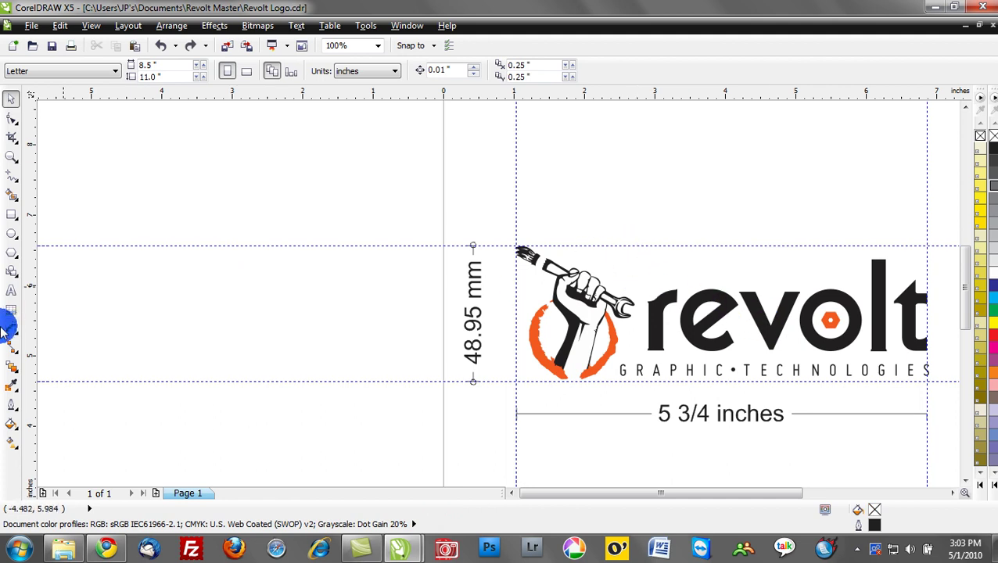
# Step: Add a 3-point callout from the fist and brush reading 'ADD DETAILS HERE' right of the logo
pyautogui.click(11, 329)
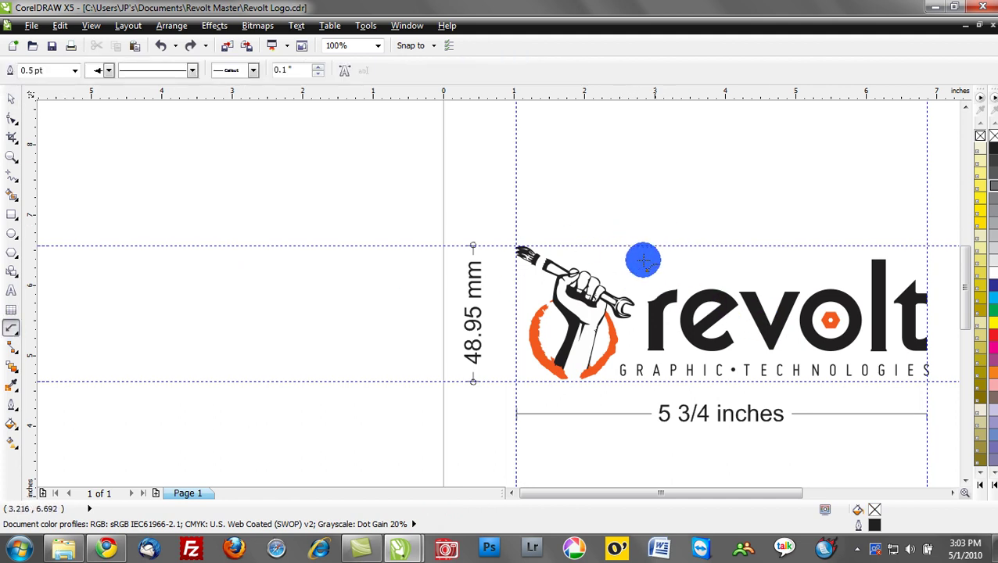
pyautogui.moveTo(608, 278); pyautogui.dragTo(706, 232)
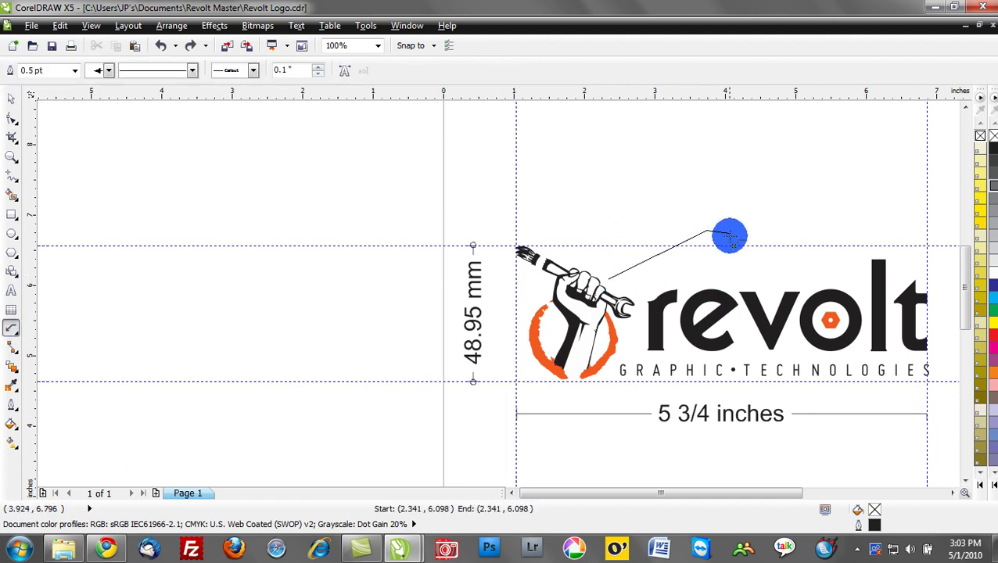
pyautogui.click(774, 277)
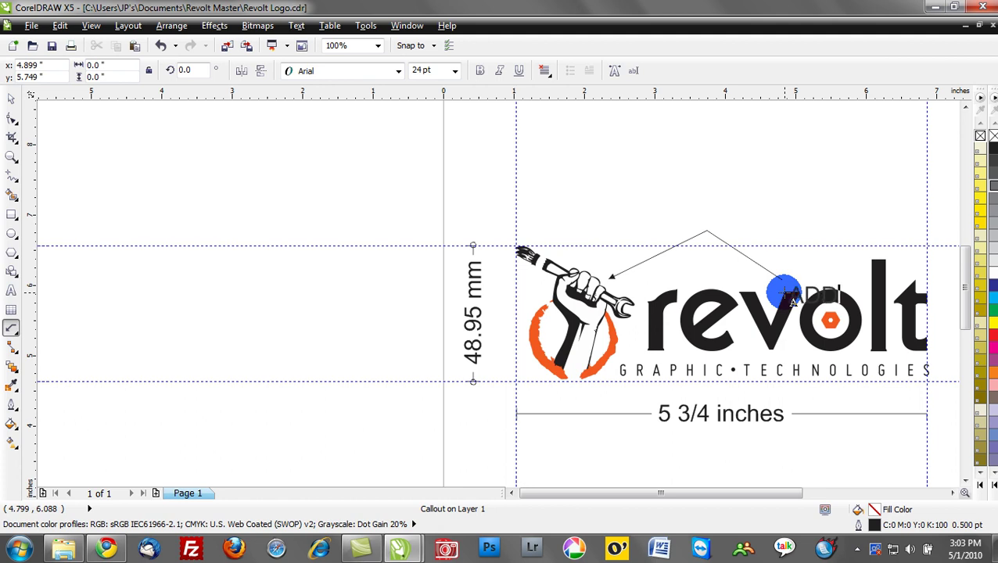
pyautogui.write('DETAILS HERE')
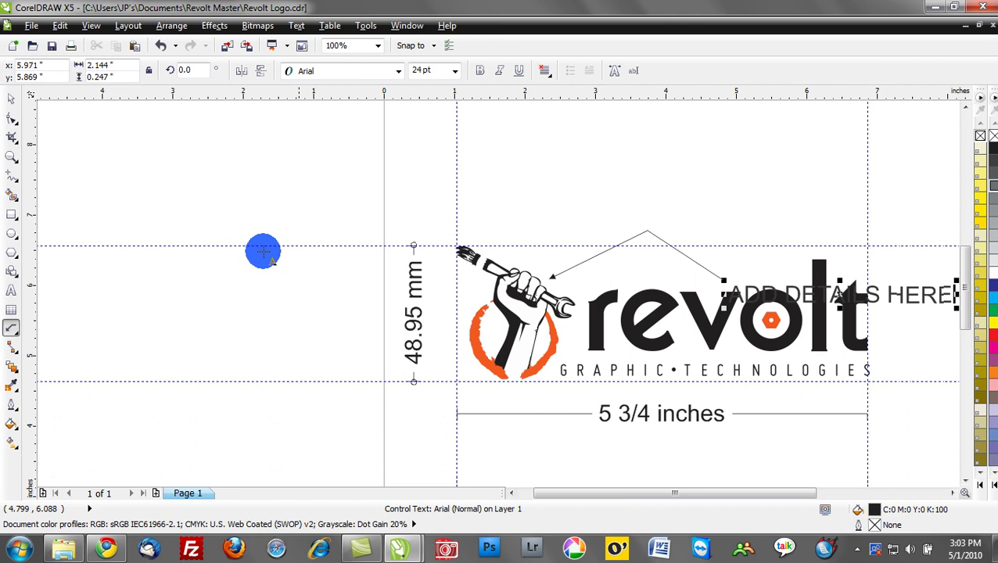
# Step: Move the right guideline in so the horizontal dimension reads 5 1/4 inches, and enlarge the callout text
pyautogui.click(10, 98)
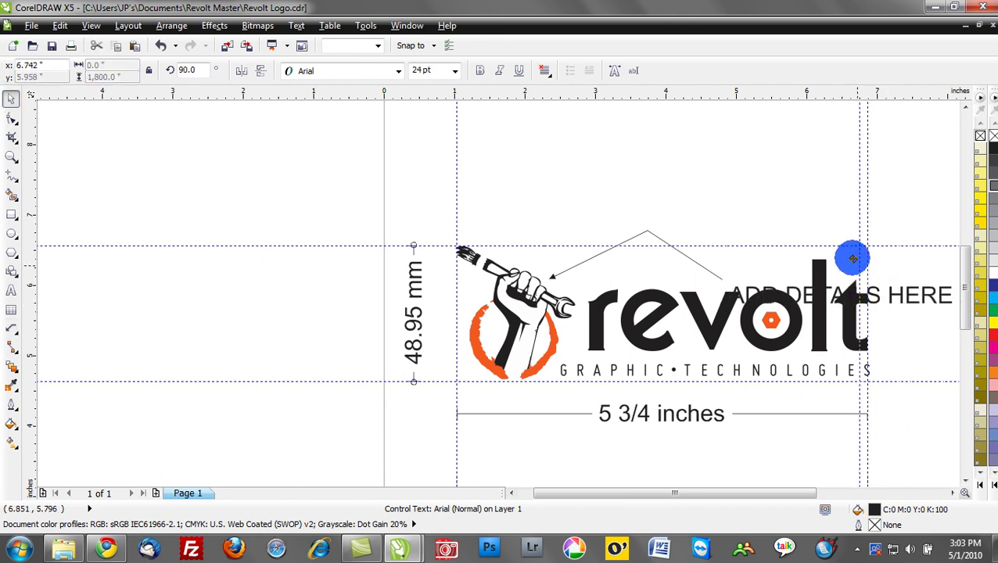
pyautogui.moveTo(865, 257); pyautogui.dragTo(832, 258)
pyautogui.moveTo(890, 293); pyautogui.dragTo(662, 207)
pyautogui.press('Escape')
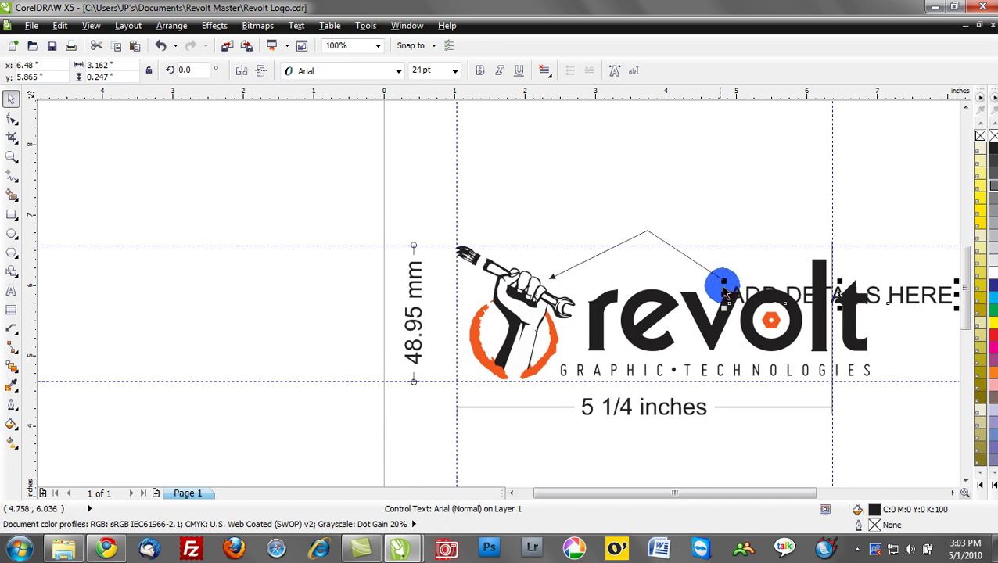
pyautogui.moveTo(720, 278); pyautogui.dragTo(835, 305)
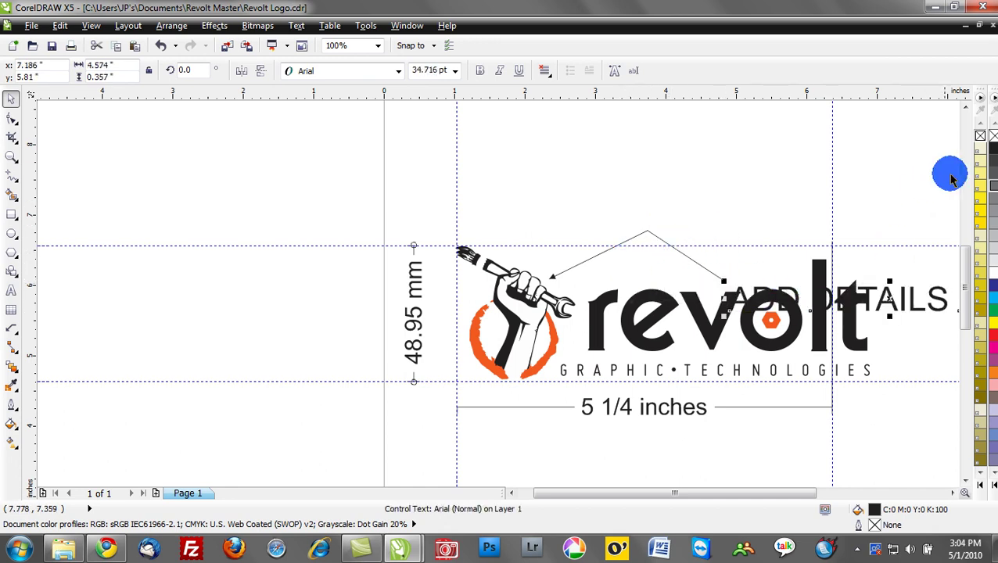
# Step: Colour the callout text 40% grey
pyautogui.click(992, 272)
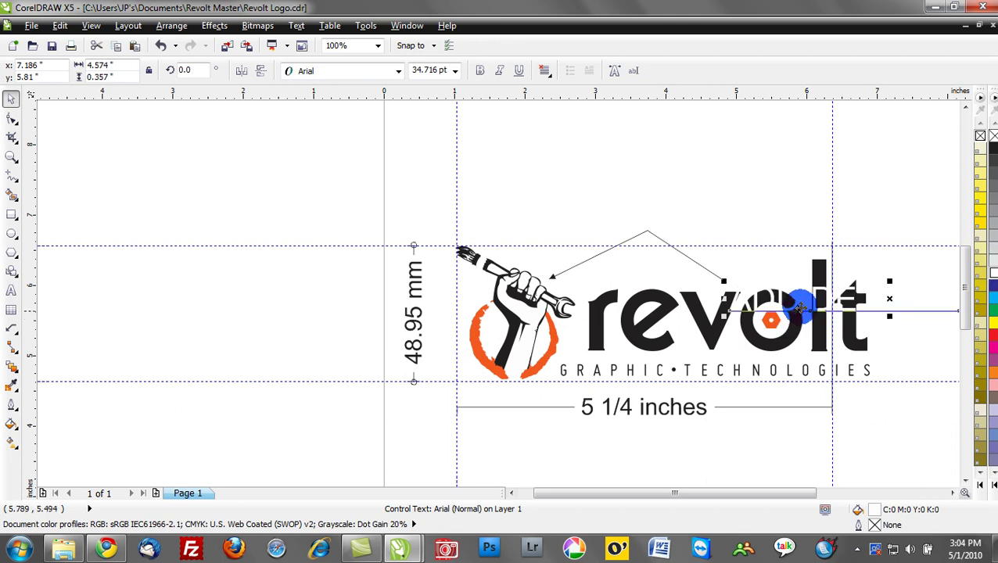
pyautogui.click(992, 218)
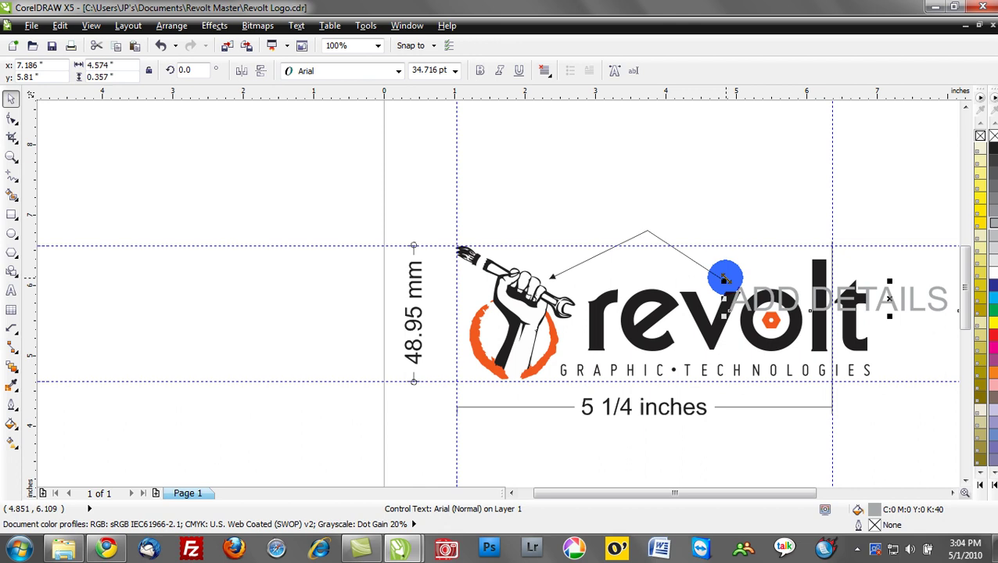
pyautogui.click(546, 473)
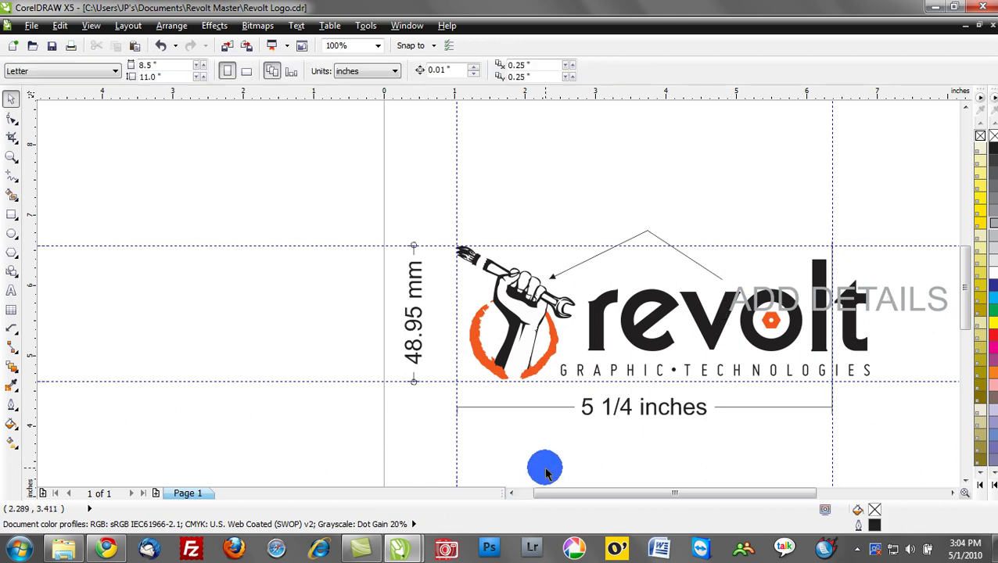
# Step: Delete the ADD DETAILS callout
pyautogui.click(794, 296)
pyautogui.press('Delete')
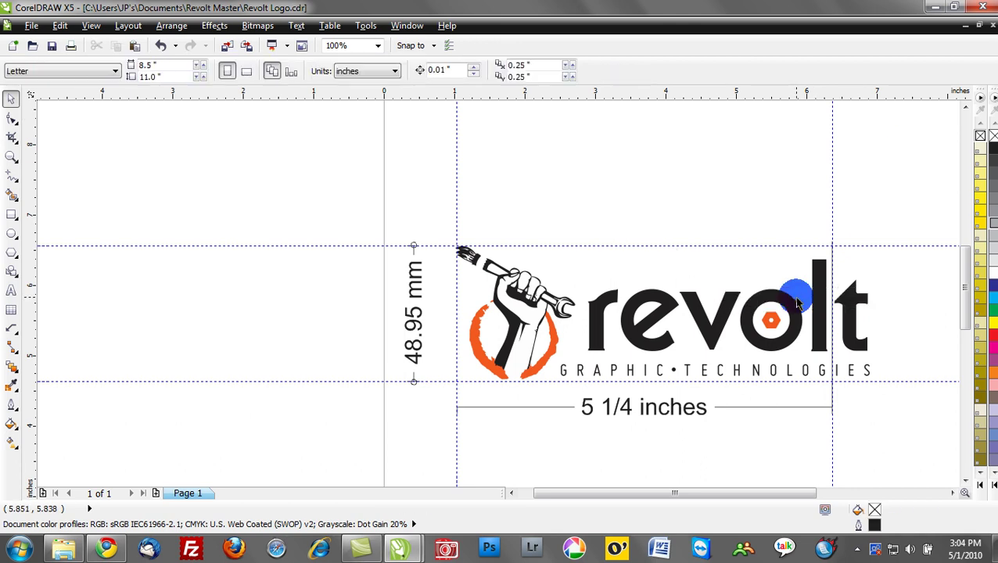
pyautogui.scroll(3, 798, 301)
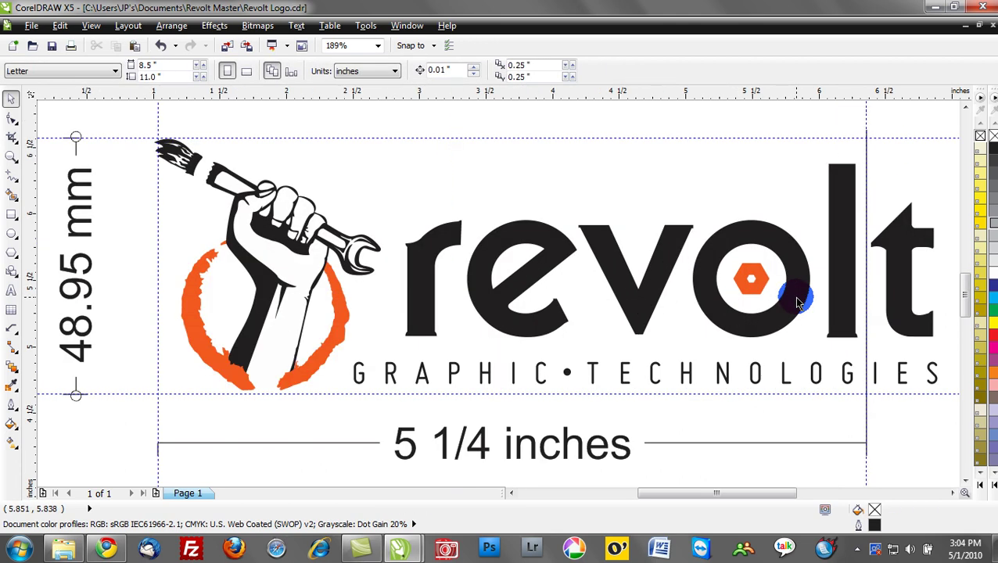